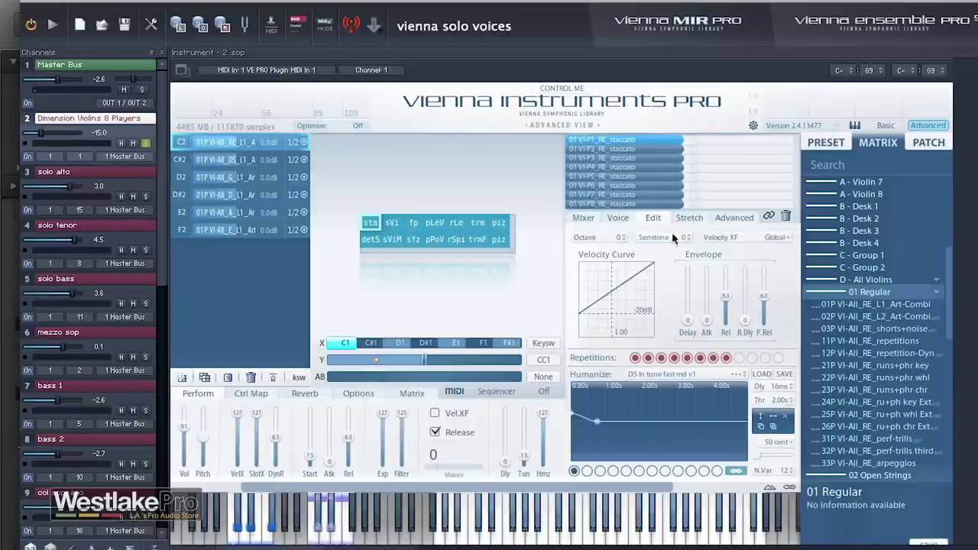
# Show the Slot 1–8 voice matrix for the Dimension Violins in Vienna Instruments Pro.
pyautogui.click(618, 219)
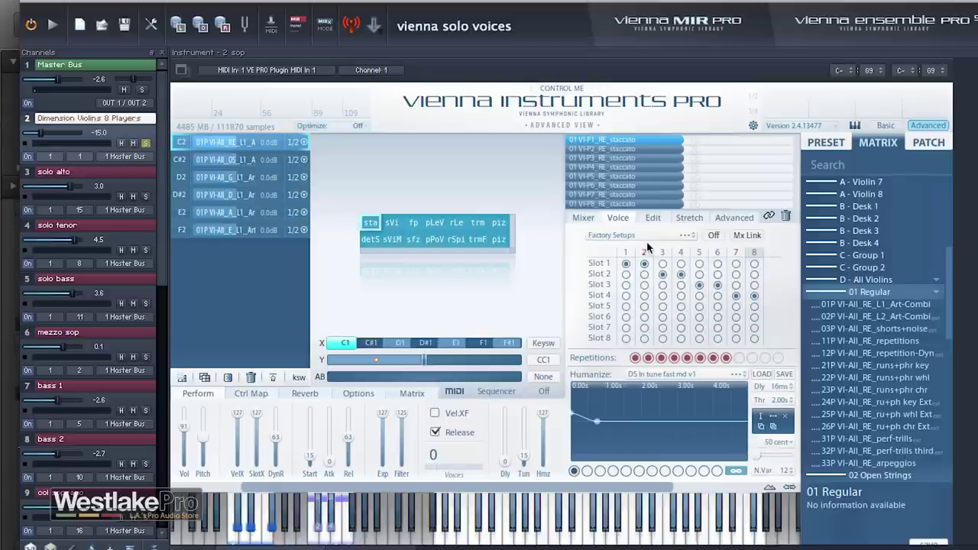
pyautogui.click(611, 235)
# Apply the 4 Groups 1 + 2 + 3 + 4 voice layout, then move Dimension Violins forward on the MIR stage.
pyautogui.moveTo(613, 260)
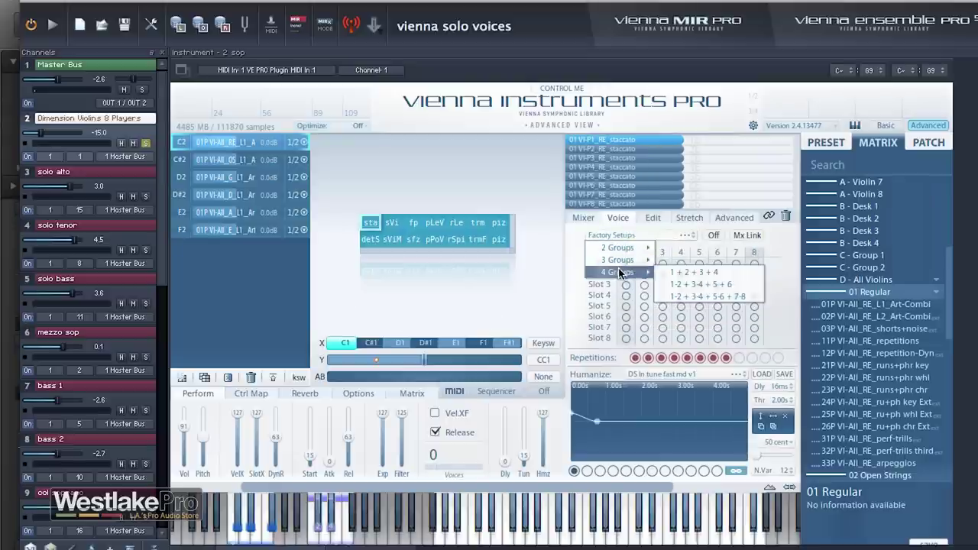
pyautogui.click(678, 272)
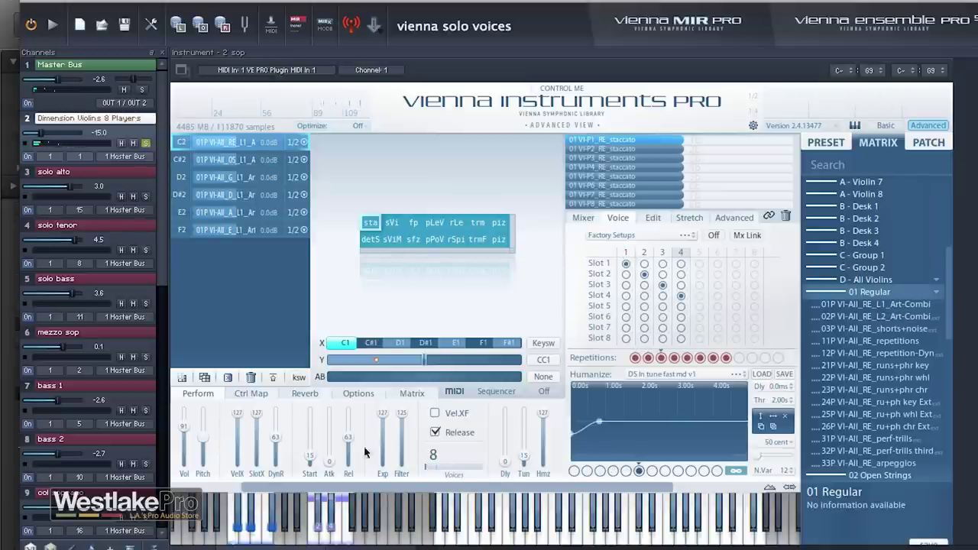
pyautogui.hotkey('ctrl', 'm')
pyautogui.moveTo(489, 291); pyautogui.dragTo(556, 420)
# Set the Dimension Violins MIR volume to -3.0 and reopen its Vienna Instruments Pro editor.
pyautogui.scroll(5, 556, 420)
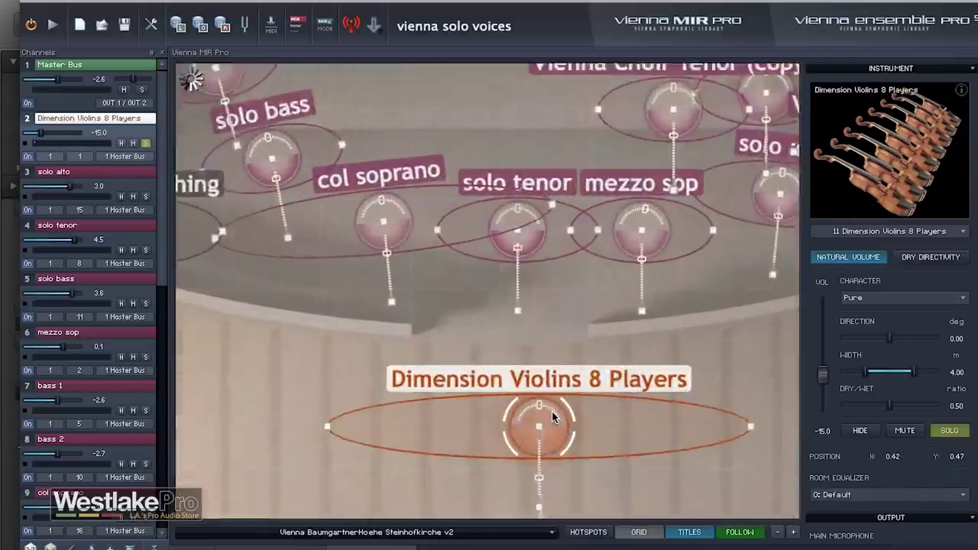
pyautogui.moveTo(532, 397)
pyautogui.mouseDown()
pyautogui.moveTo(533, 355)
pyautogui.moveTo(533, 396)
pyautogui.mouseUp()
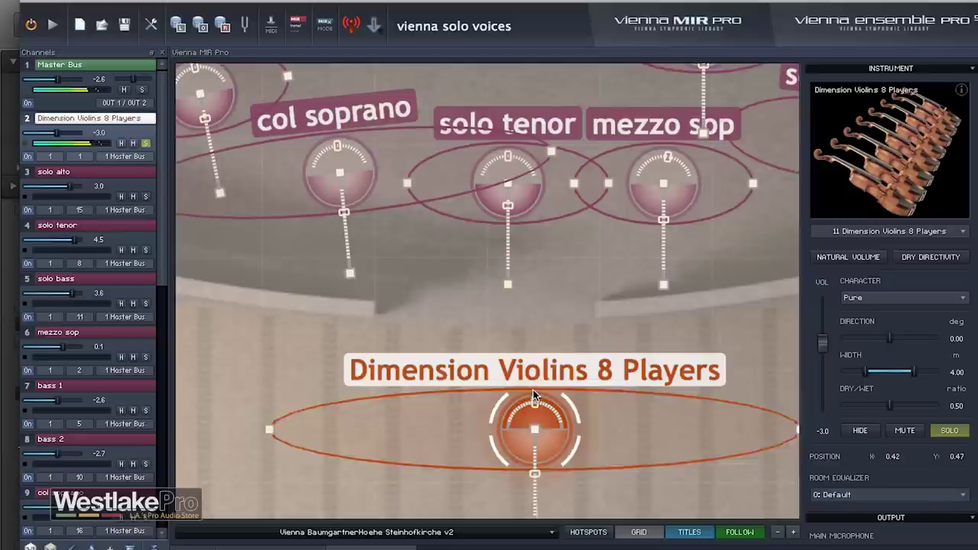
pyautogui.scroll(-5, 579, 336)
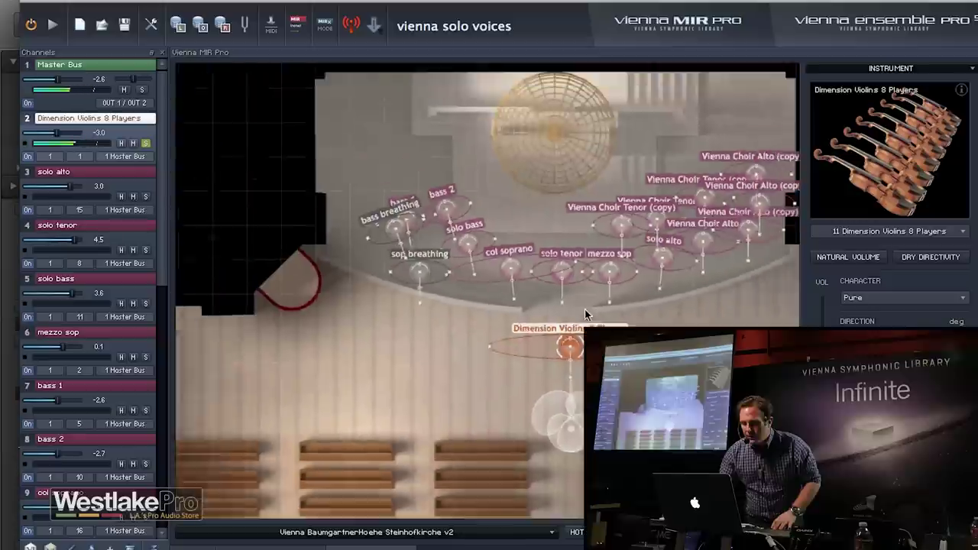
pyautogui.doubleClick(575, 347)
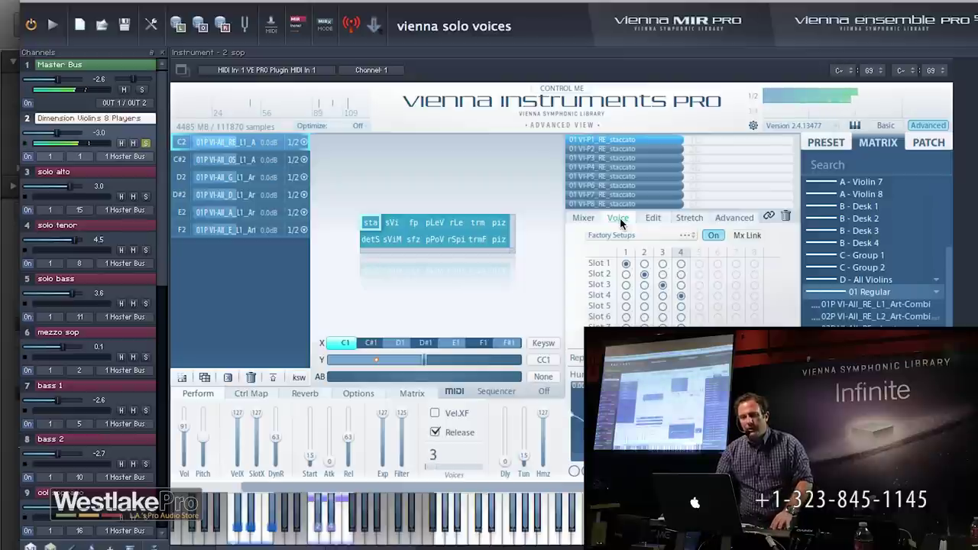
# Reassign Slots 1, 2, 4, 5 and 6 across the four violin voice columns.
pyautogui.click(625, 263)
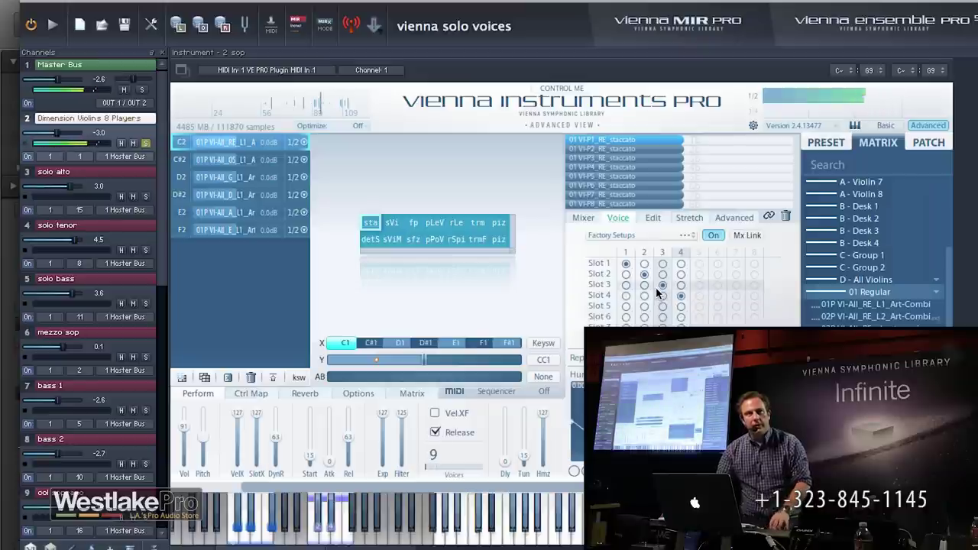
pyautogui.click(680, 295)
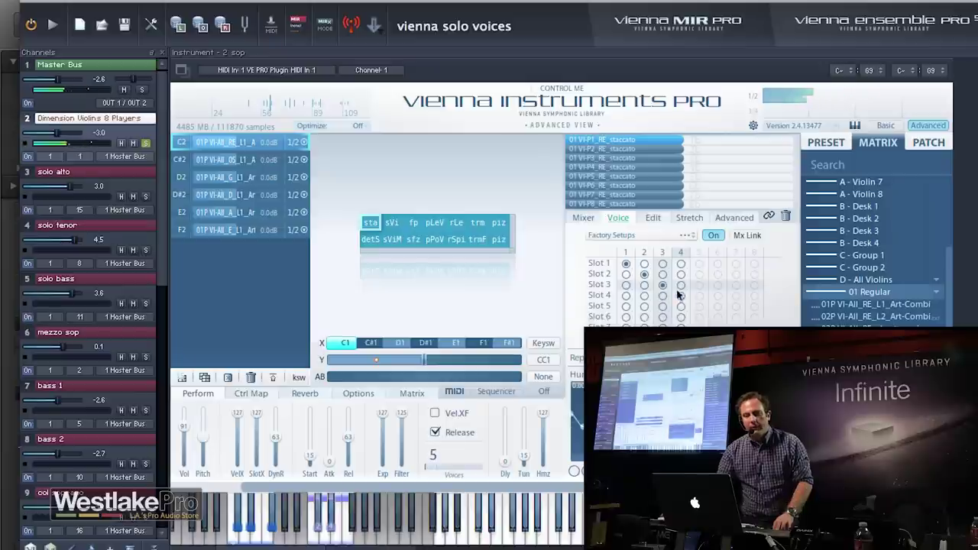
pyautogui.click(680, 295)
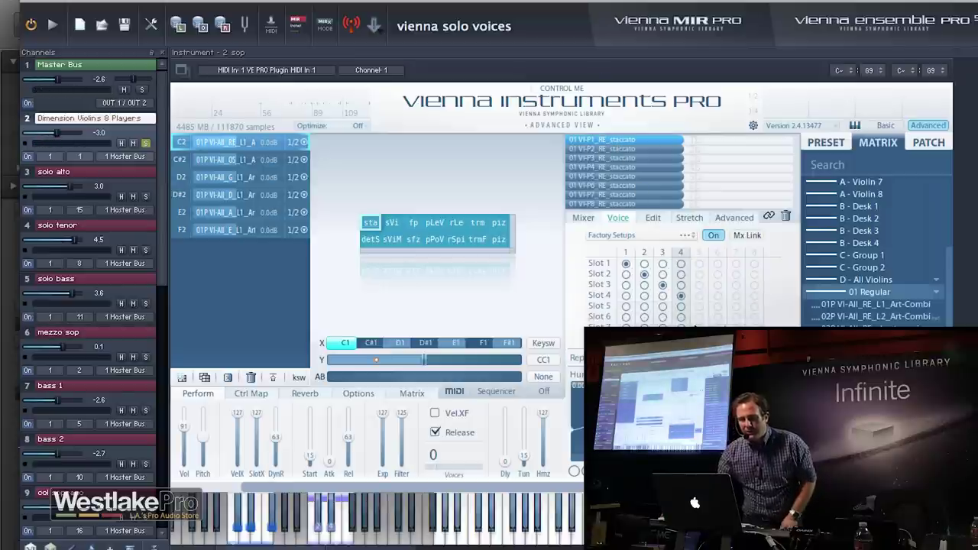
pyautogui.click(644, 274)
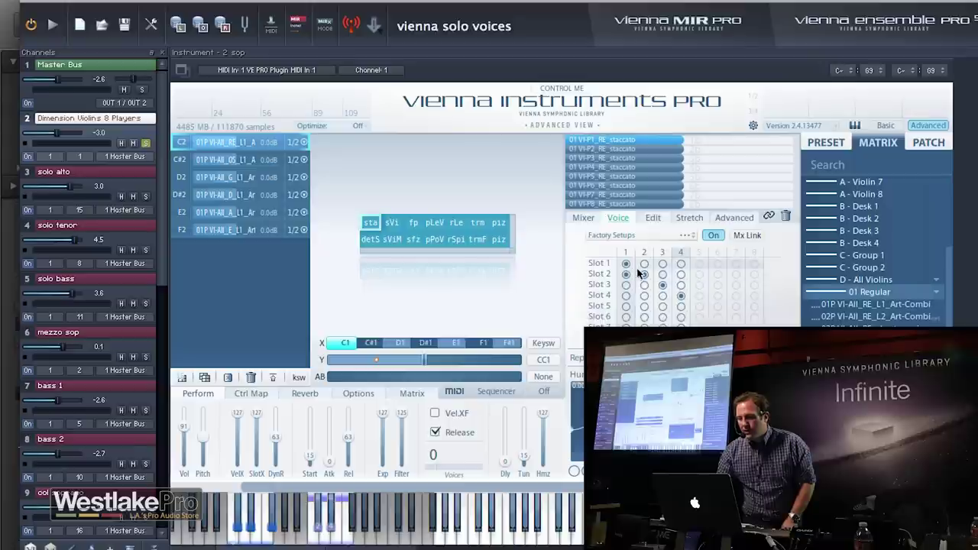
pyautogui.click(644, 296)
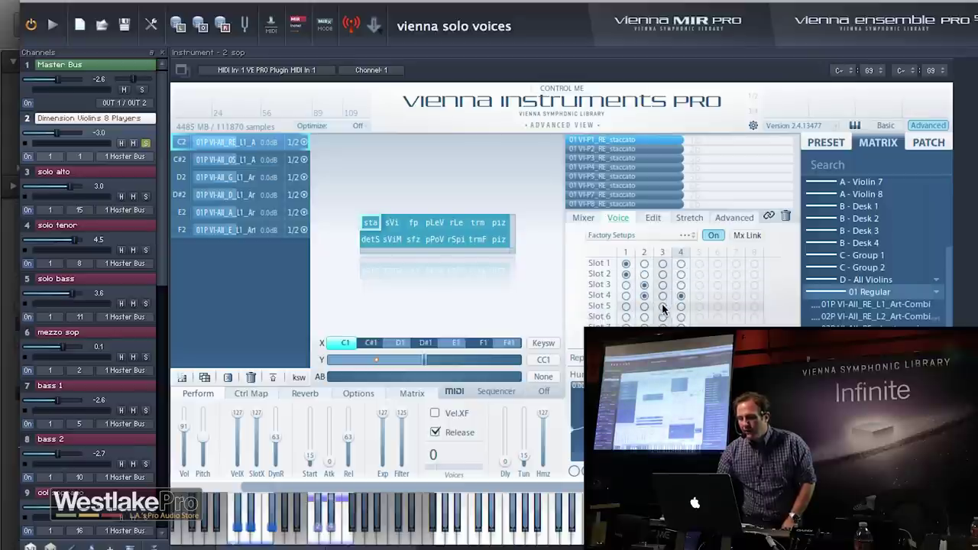
pyautogui.click(662, 306)
pyautogui.click(662, 316)
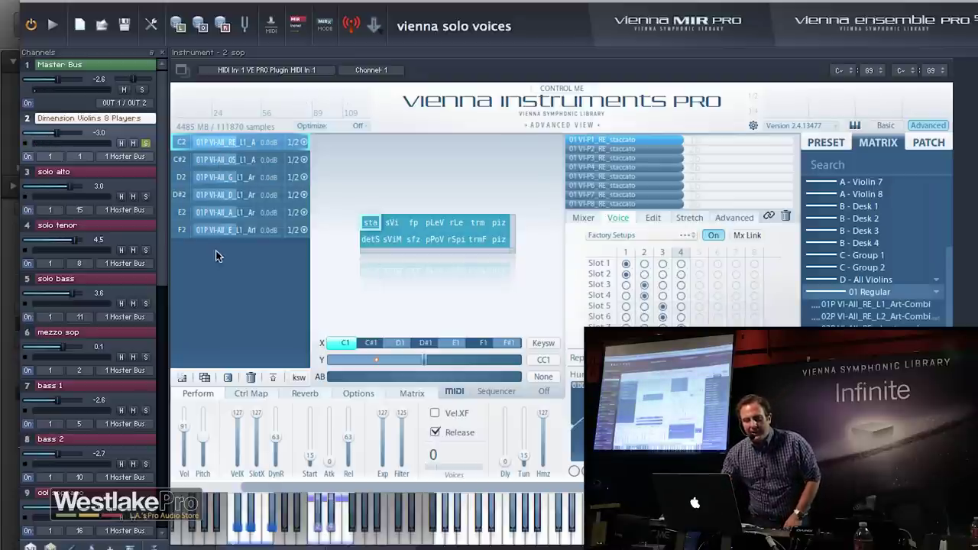
# Copy the C2 matrix into a new row and place it second, right below C2.
pyautogui.rightClick(229, 157)
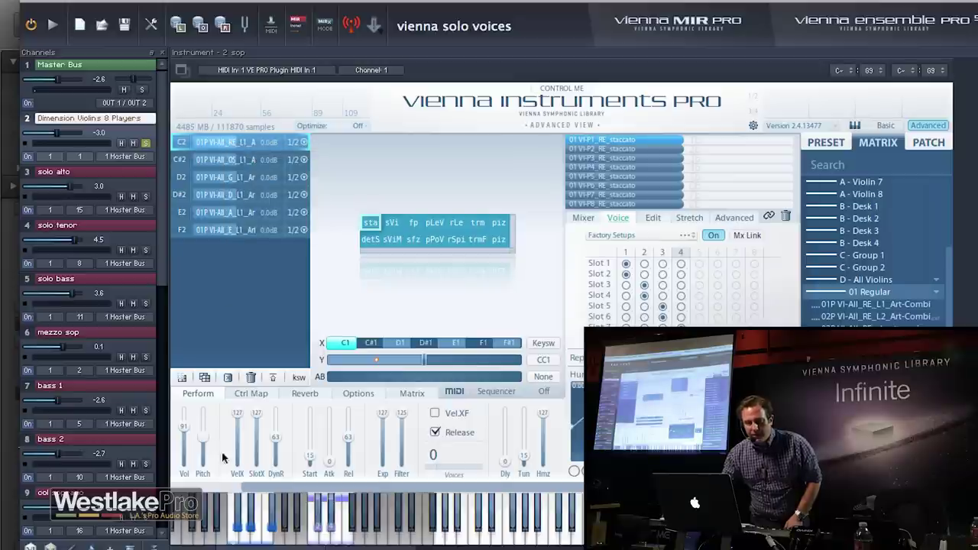
pyautogui.click(182, 378)
pyautogui.rightClick(218, 248)
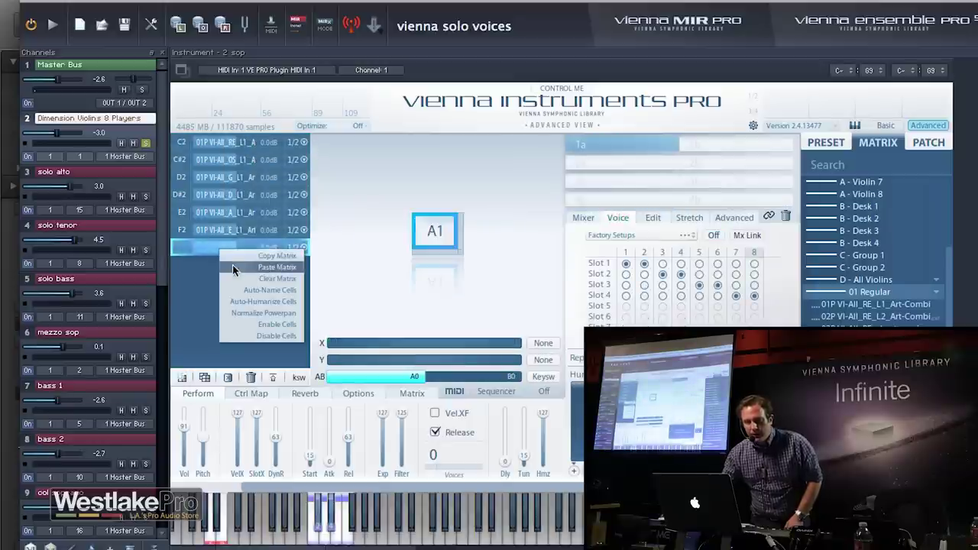
pyautogui.click(233, 267)
pyautogui.moveTo(214, 164); pyautogui.dragTo(217, 158)
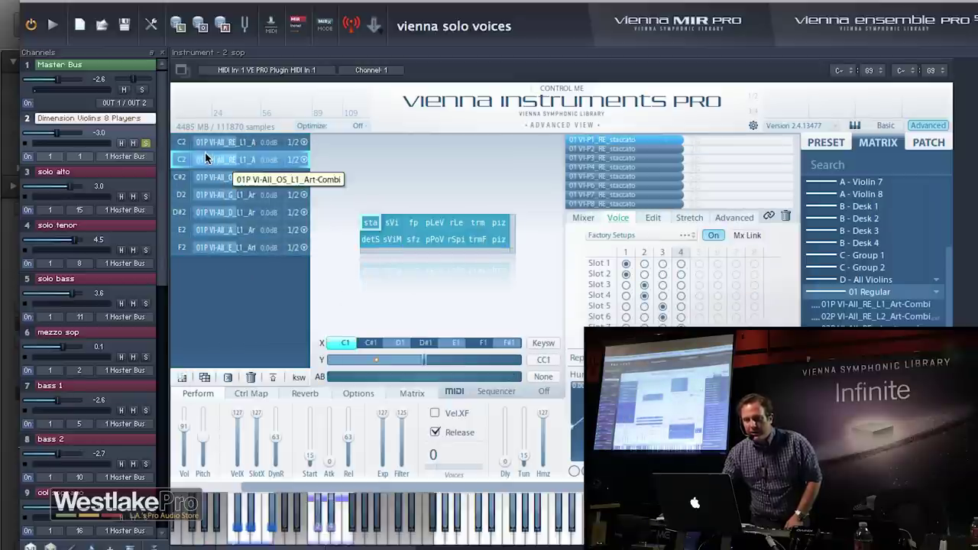
# Turn Auto Voicing off for the copied C2 matrix.
pyautogui.click(717, 238)
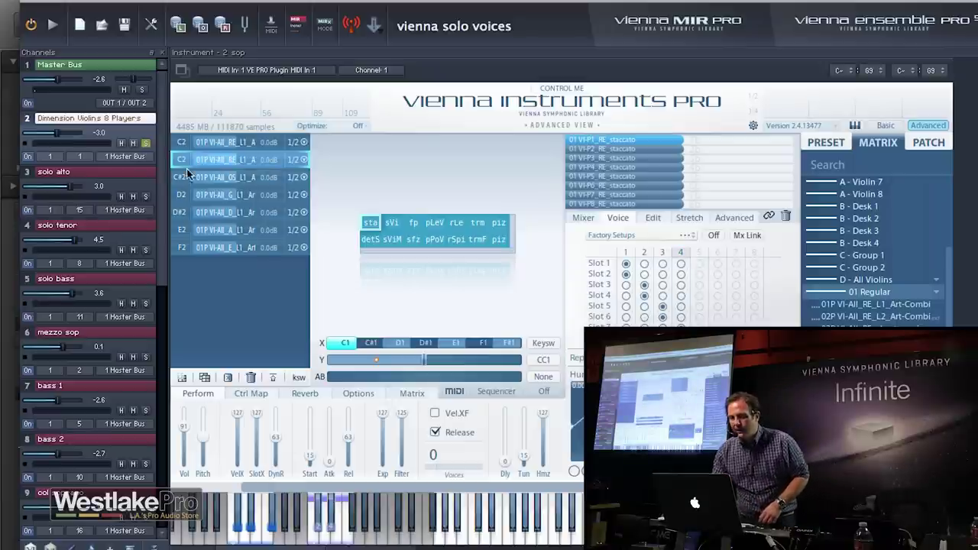
pyautogui.click(248, 145)
pyautogui.click(244, 161)
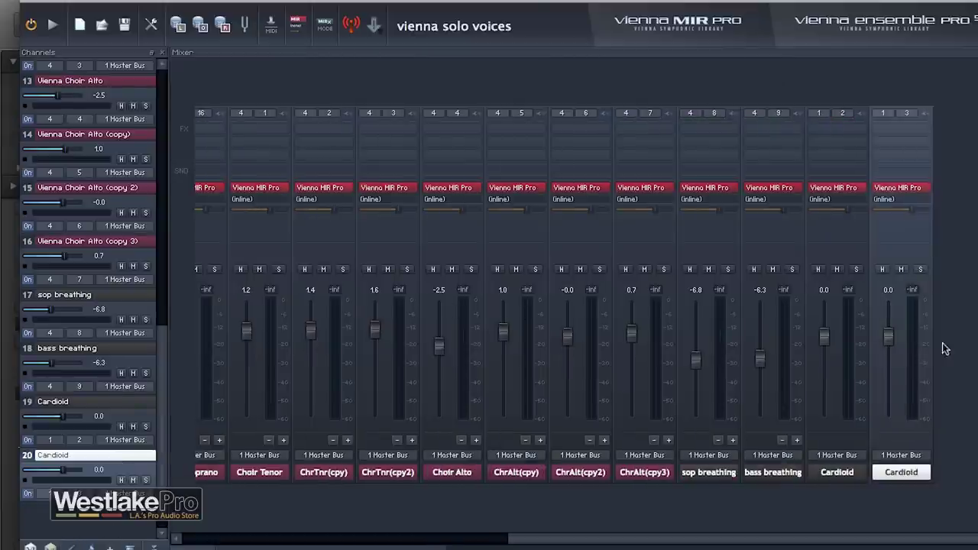
# Insert Vienna Stereo Pan (Stereo to Stereo) on the channel 20 Cardioid strip.
pyautogui.rightClick(894, 188)
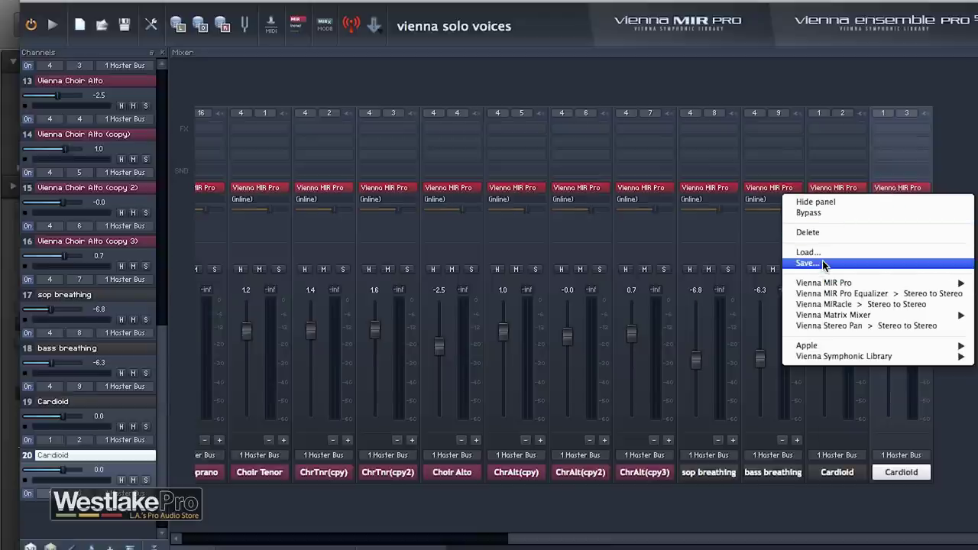
pyautogui.moveTo(821, 284)
pyautogui.click(855, 325)
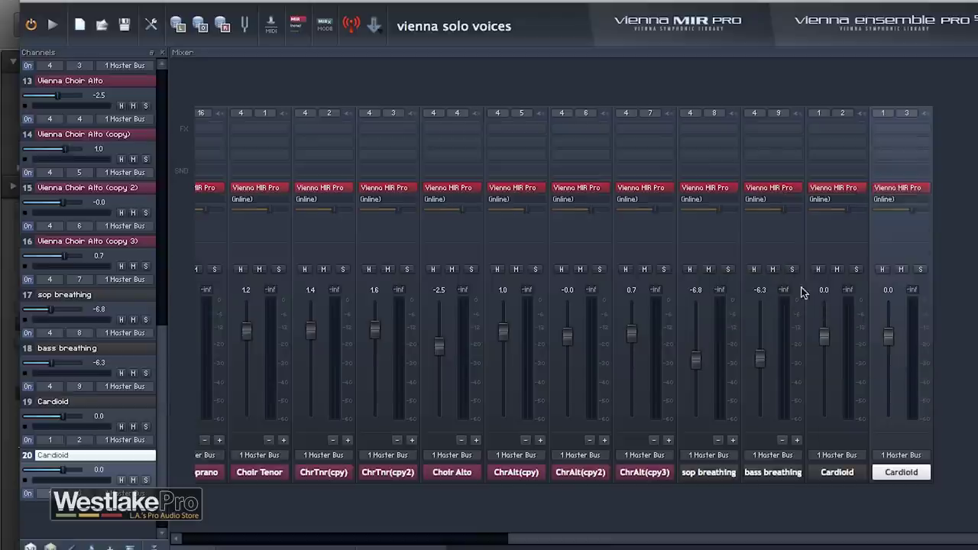
pyautogui.doubleClick(913, 474)
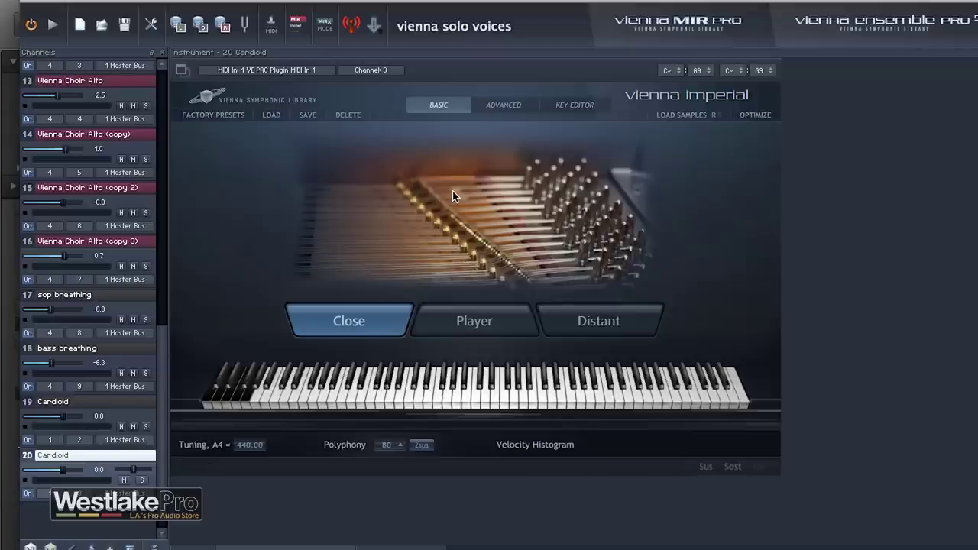
# Raise the Vienna Imperial piano's polyphony from 80 to 384 voices.
pyautogui.click(390, 443)
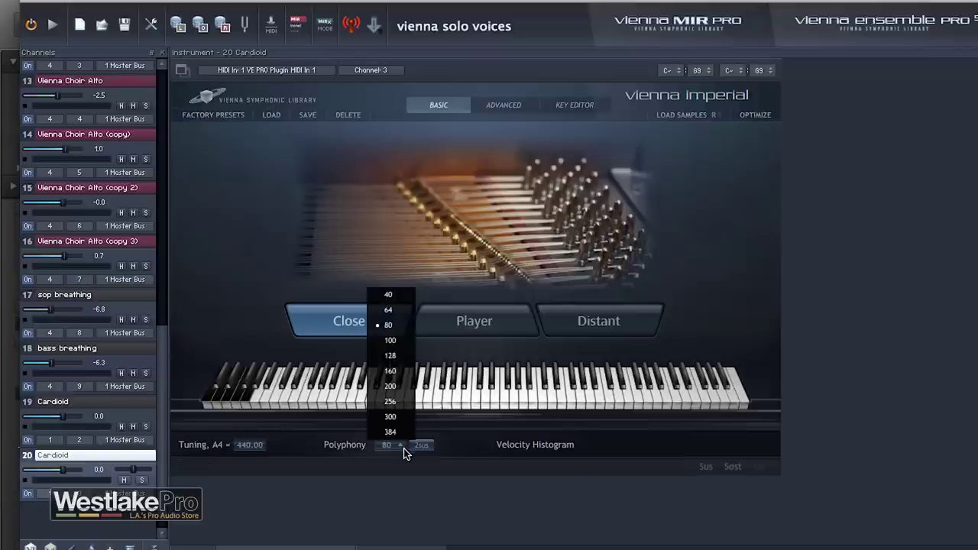
pyautogui.click(389, 431)
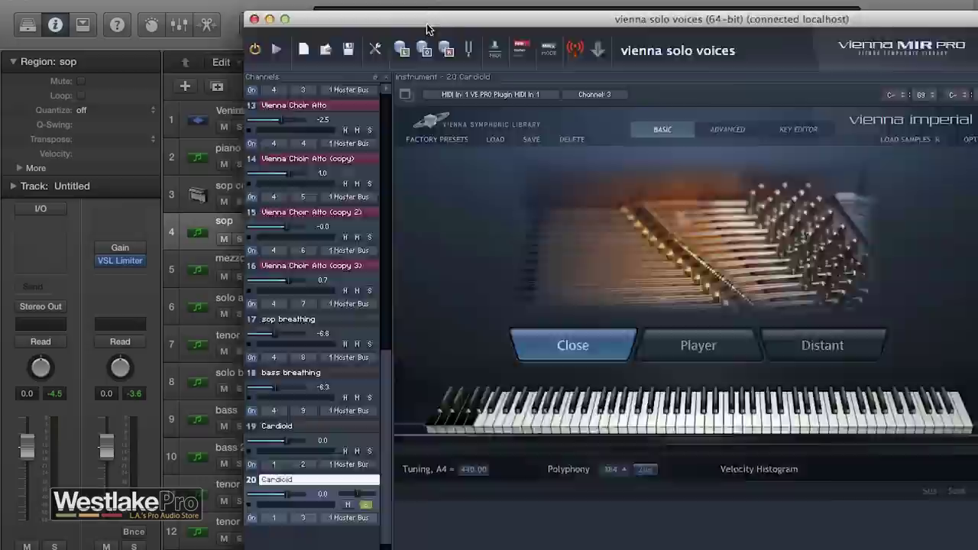
# Move the second VE Pro instance's window left so it covers the first mixer window.
pyautogui.moveTo(578, 9); pyautogui.dragTo(726, 34)
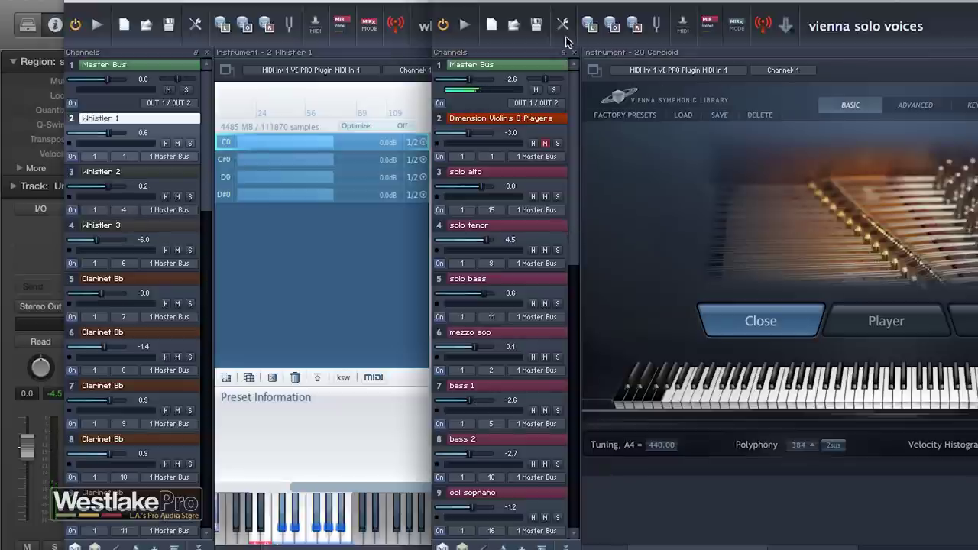
pyautogui.moveTo(720, 7); pyautogui.dragTo(392, 6)
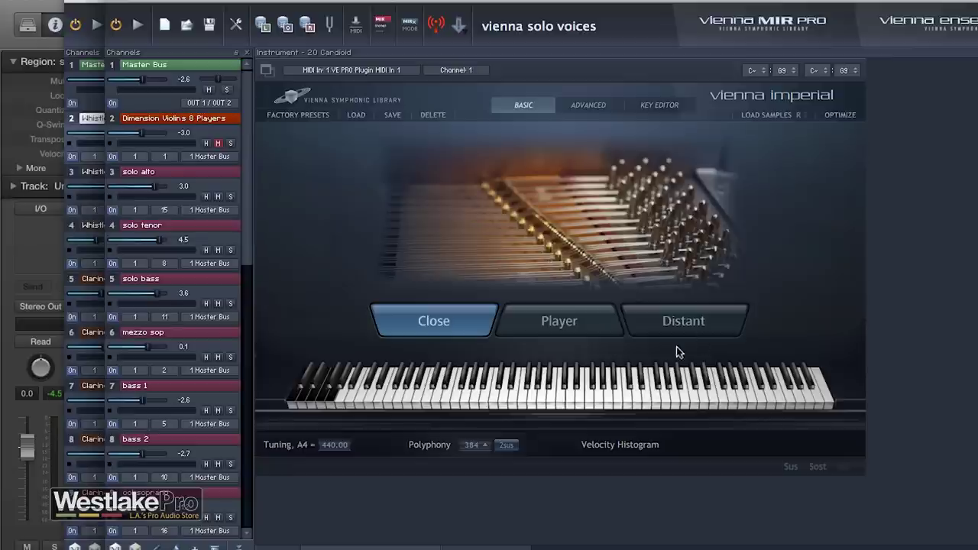
pyautogui.click(588, 105)
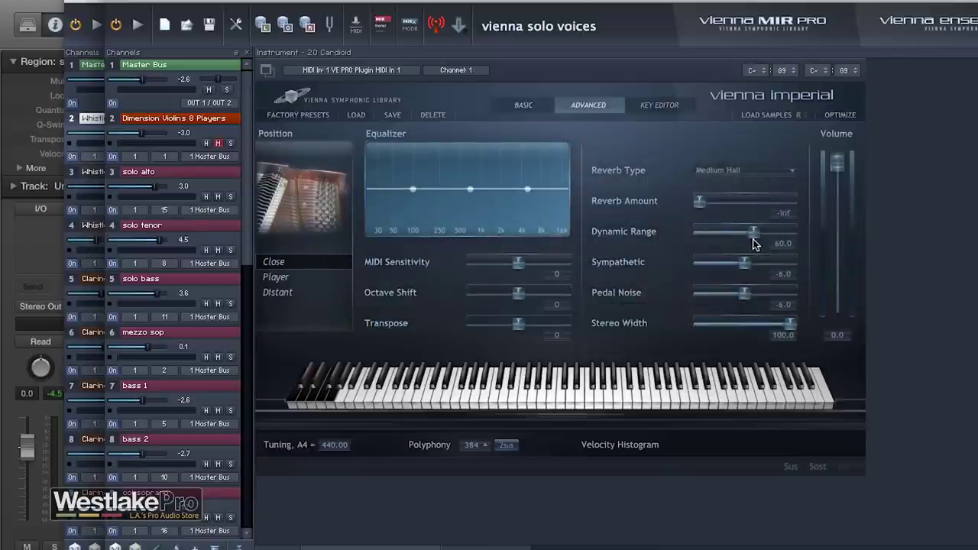
# Lower Vienna Imperial's MIDI Sensitivity to -2.
pyautogui.moveTo(518, 261)
pyautogui.mouseDown()
pyautogui.moveTo(550, 262)
pyautogui.moveTo(453, 267)
pyautogui.moveTo(542, 264)
pyautogui.moveTo(520, 264)
pyautogui.mouseUp()
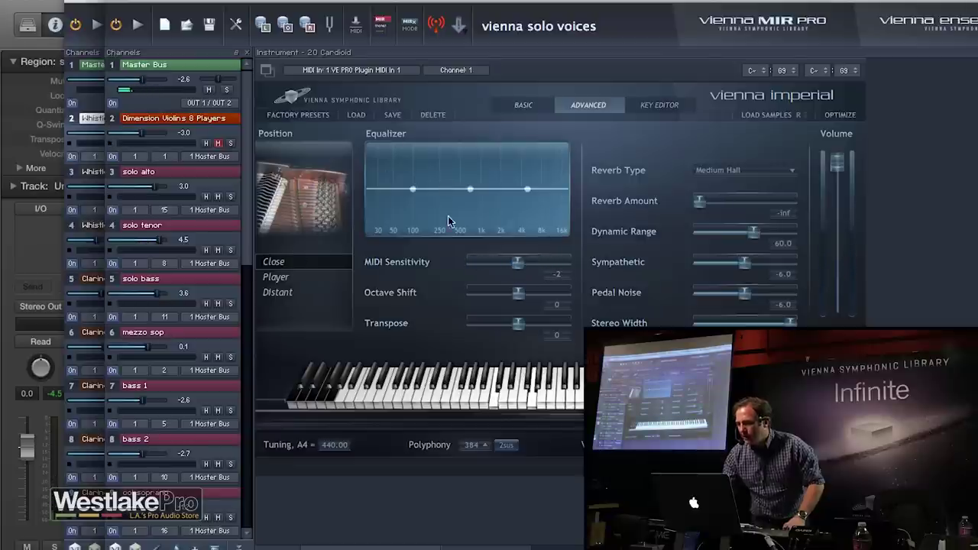
pyautogui.click(657, 105)
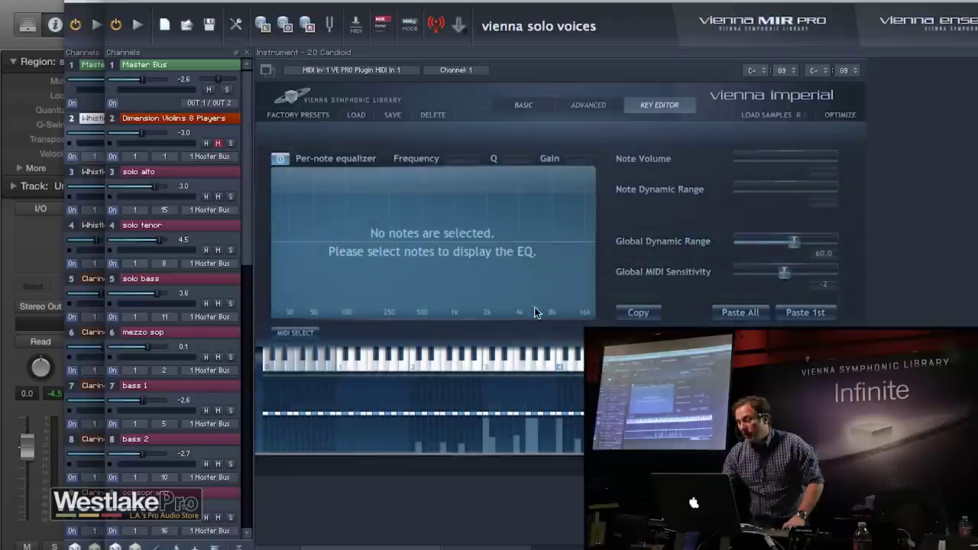
# Try raising one key's Note Volume to +2.20 in the Key Editor, then reset it to 0.00.
pyautogui.click(520, 369)
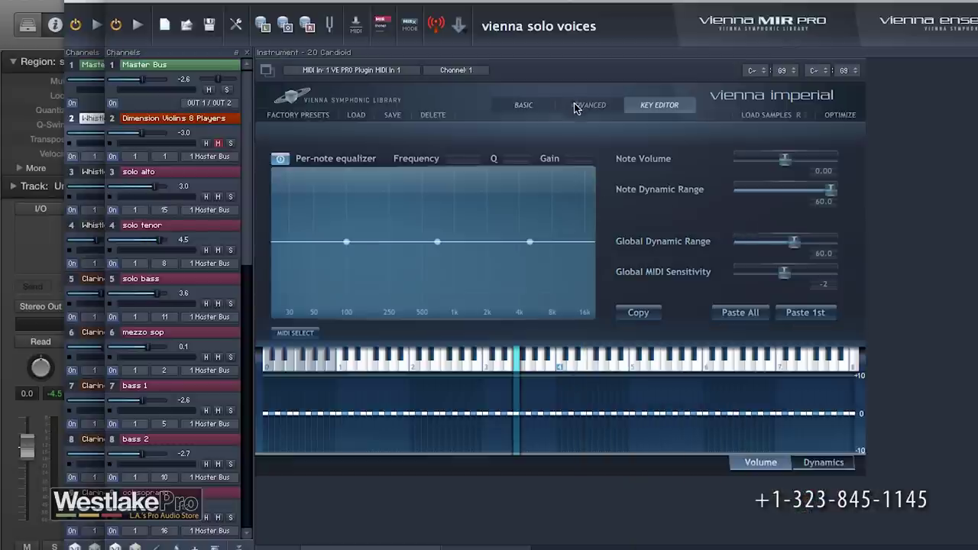
pyautogui.click(605, 108)
pyautogui.click(658, 105)
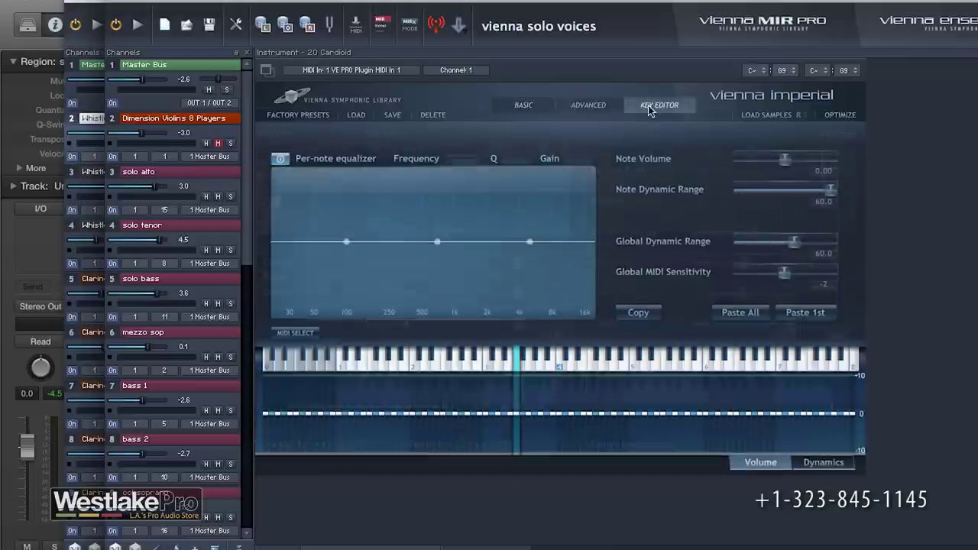
pyautogui.click(592, 365)
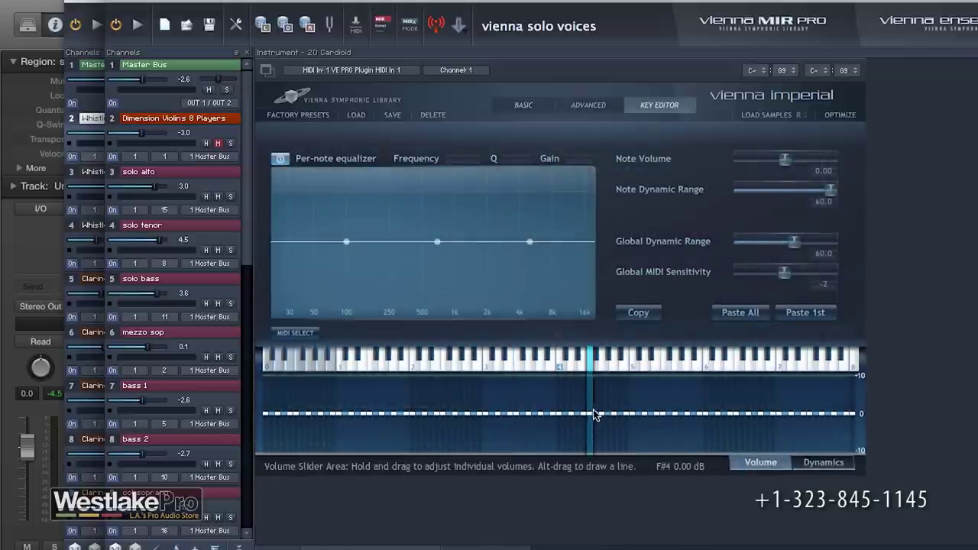
pyautogui.moveTo(591, 416); pyautogui.dragTo(590, 405)
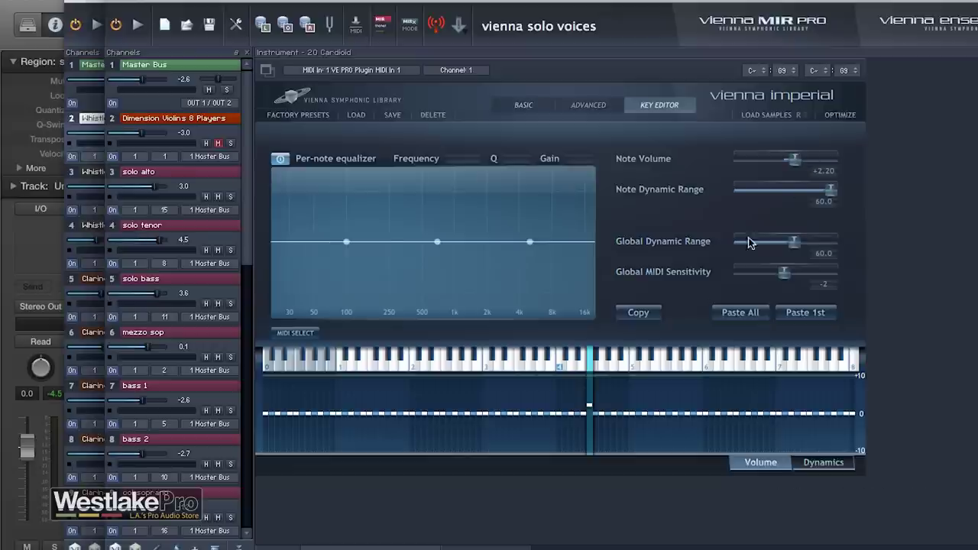
pyautogui.click(589, 417)
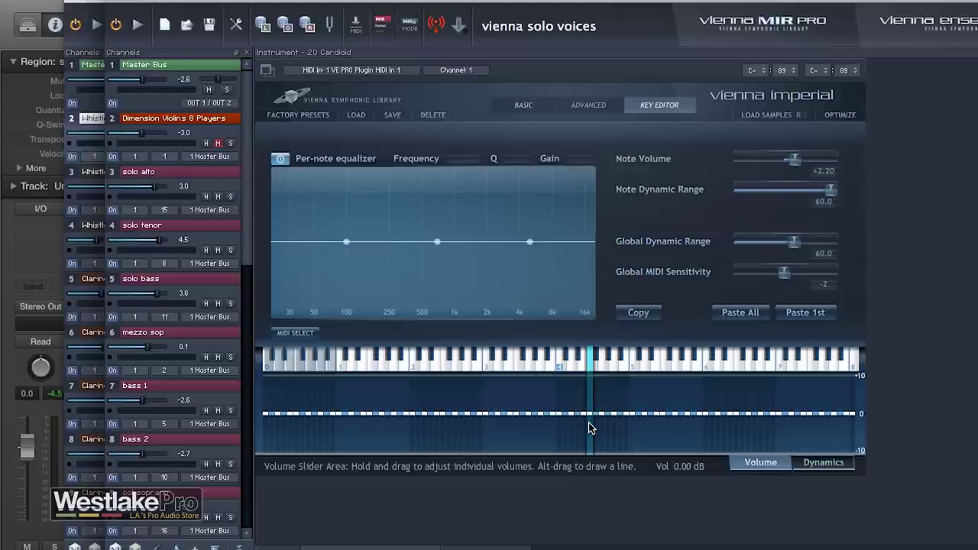
pyautogui.click(590, 105)
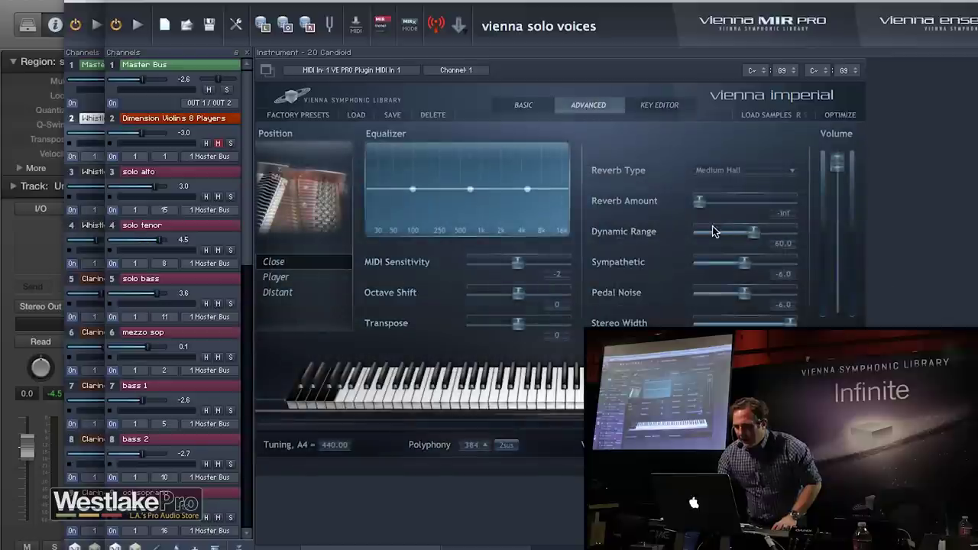
# Bring the Vienna Imperial piano's Dynamic Range slider from 60.0 down to 0.0.
pyautogui.moveTo(740, 239); pyautogui.dragTo(677, 262)
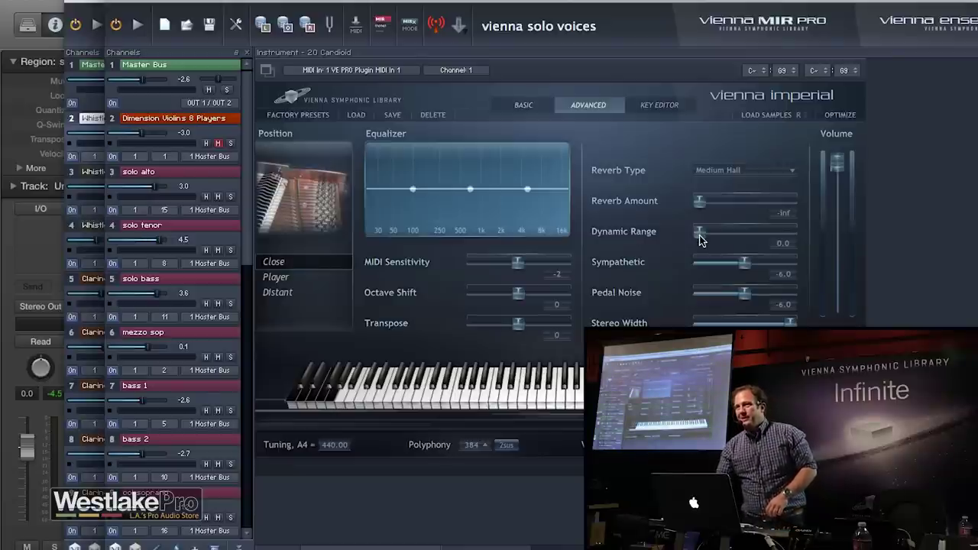
pyautogui.moveTo(700, 239); pyautogui.dragTo(593, 239)
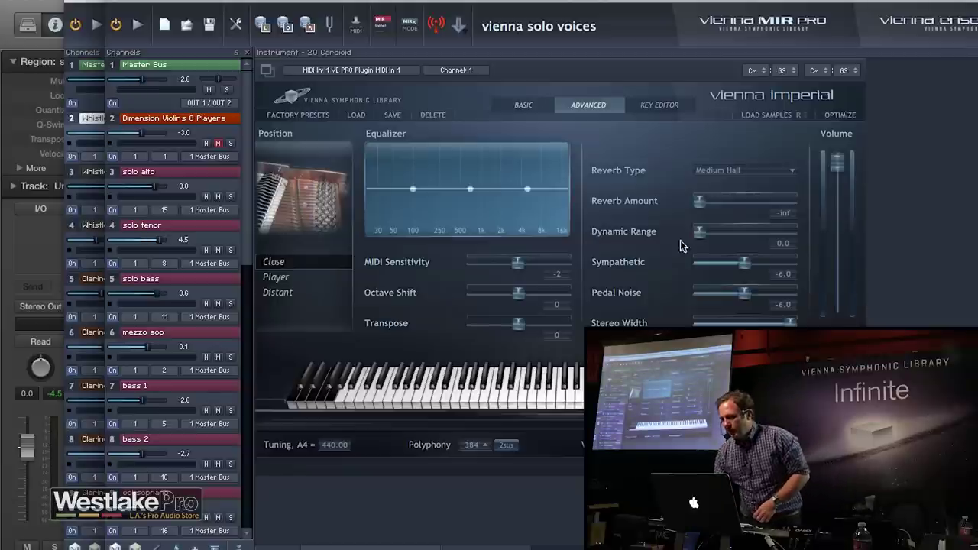
# Test Dynamic Range at 100, return it to 0.0, and set Sympathetic resonance to +6.0.
pyautogui.moveTo(701, 237); pyautogui.dragTo(878, 241)
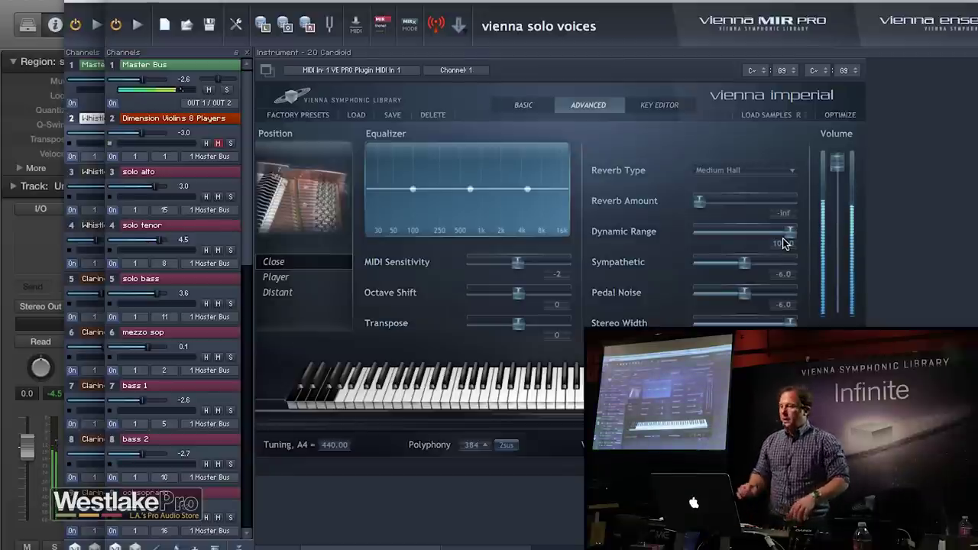
pyautogui.moveTo(787, 232); pyautogui.dragTo(699, 231)
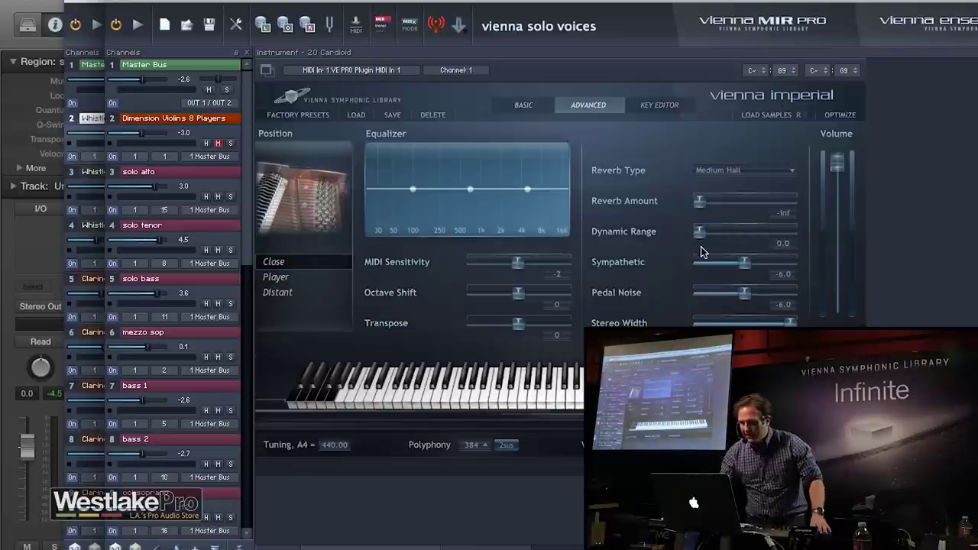
pyautogui.moveTo(746, 265); pyautogui.dragTo(862, 214)
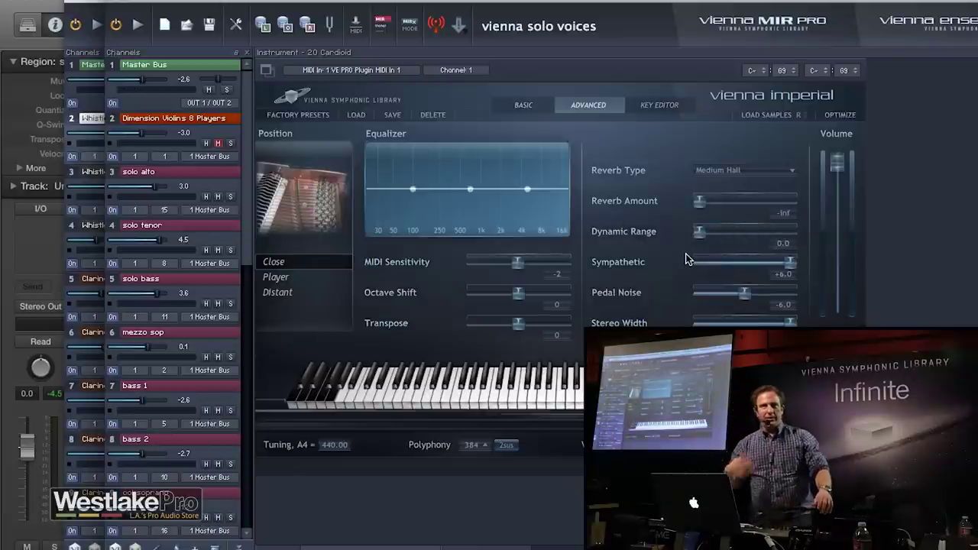